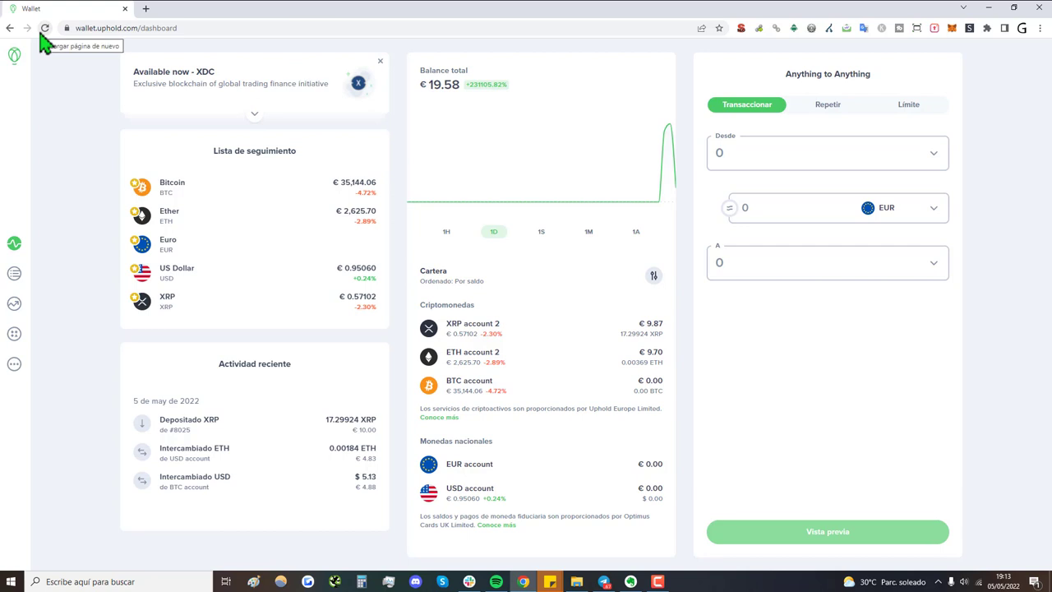
- Set ETH account 2 as the source of the transaction and use its entire balance
{"action": "left_click_drag", "start_coordinate": [658, 409], "coordinate": [951, 371]}
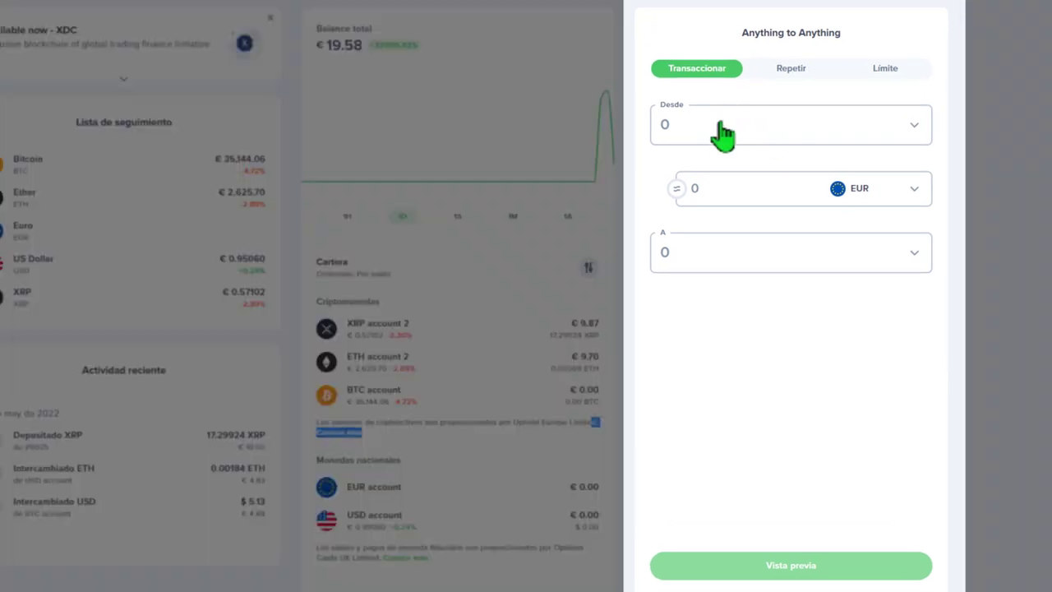
{"action": "left_click", "coordinate": [759, 137]}
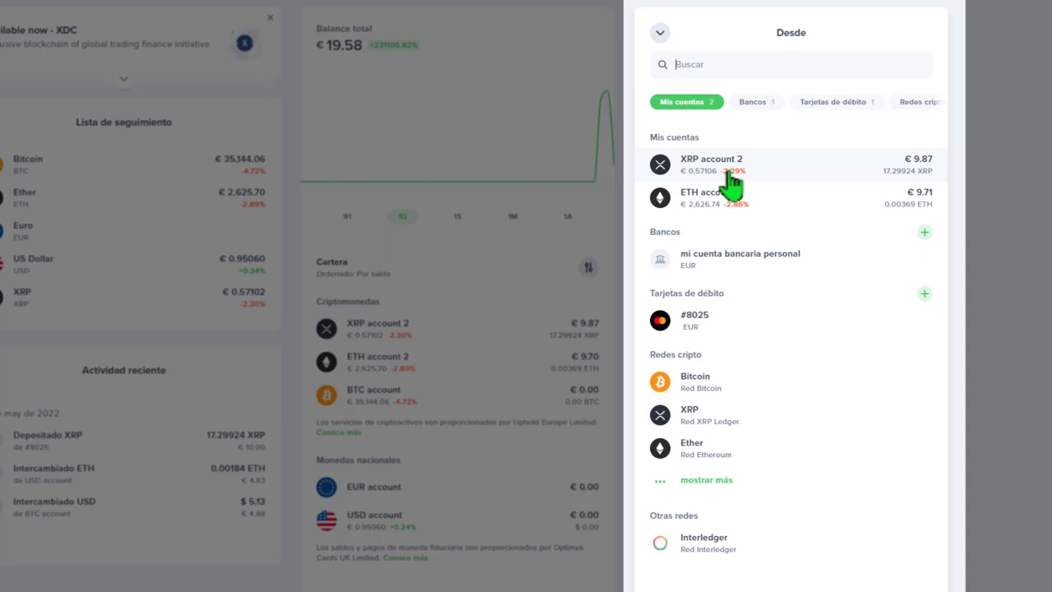
{"action": "left_click", "coordinate": [769, 201]}
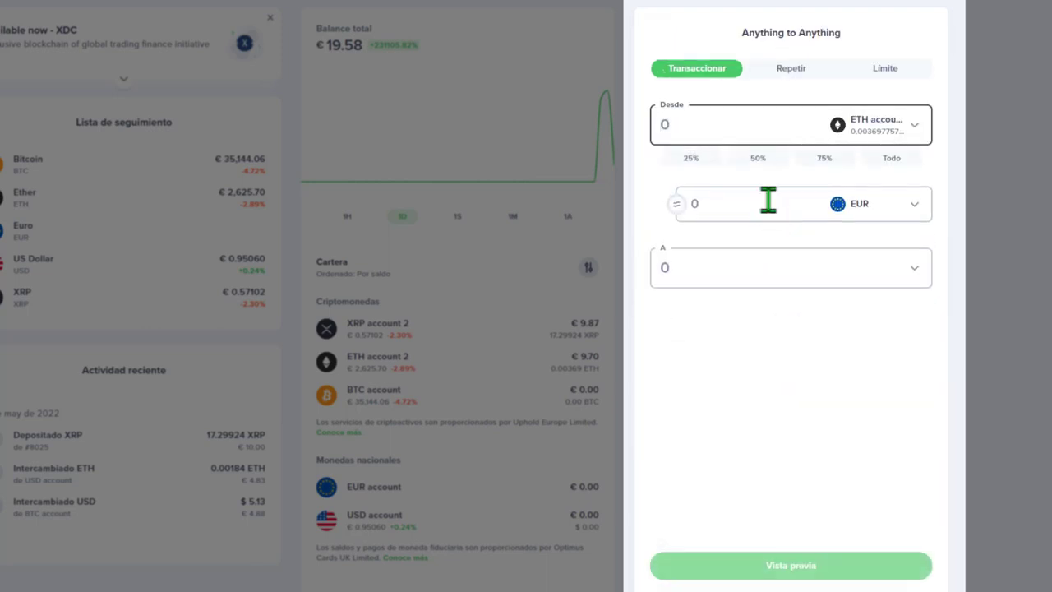
{"action": "left_click", "coordinate": [884, 164]}
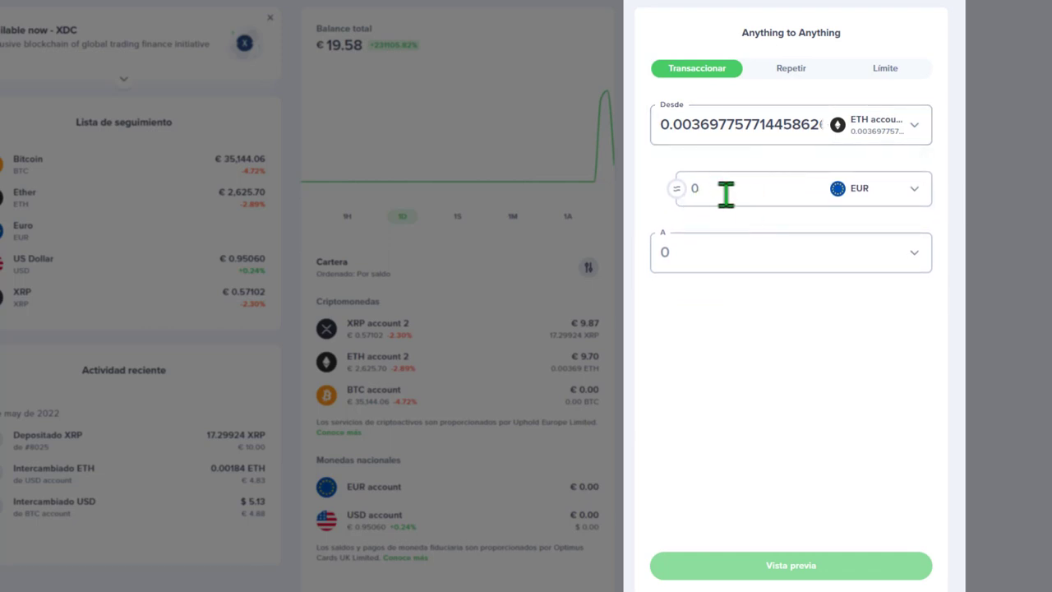
- Set the destination to send to an email address and pick the saved contact as recipient
{"action": "left_click", "coordinate": [675, 265]}
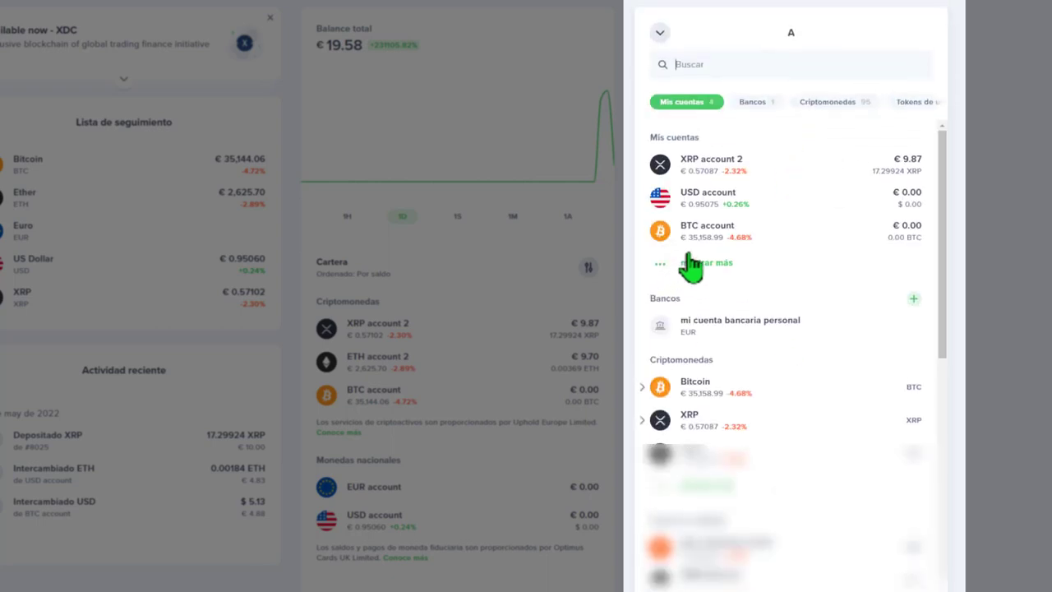
{"action": "scroll", "coordinate": [806, 259], "scroll_direction": "down", "scroll_amount": 10}
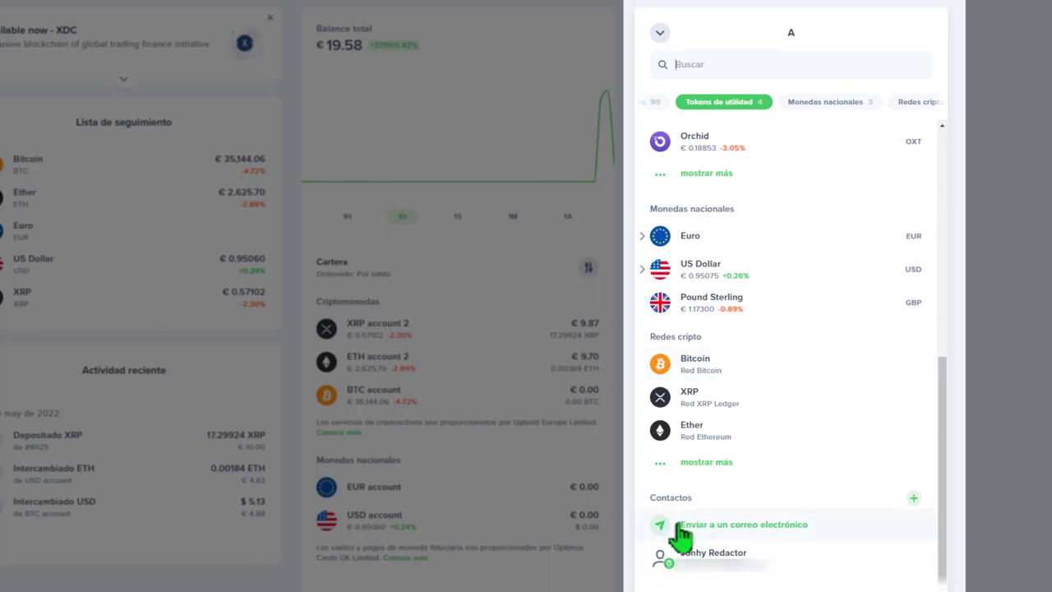
{"action": "left_click", "coordinate": [731, 526]}
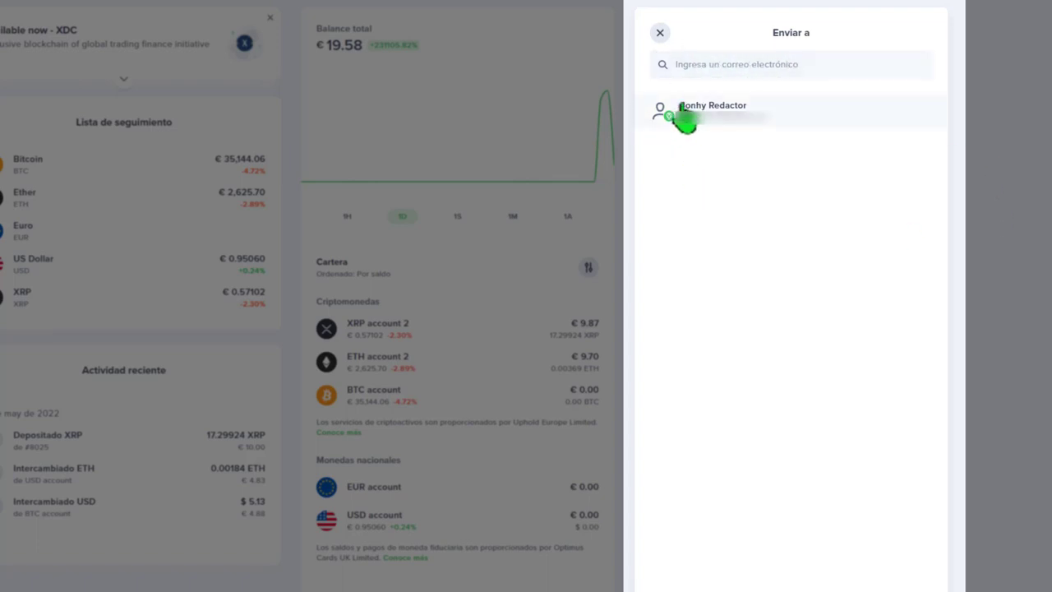
{"action": "left_click", "coordinate": [742, 131]}
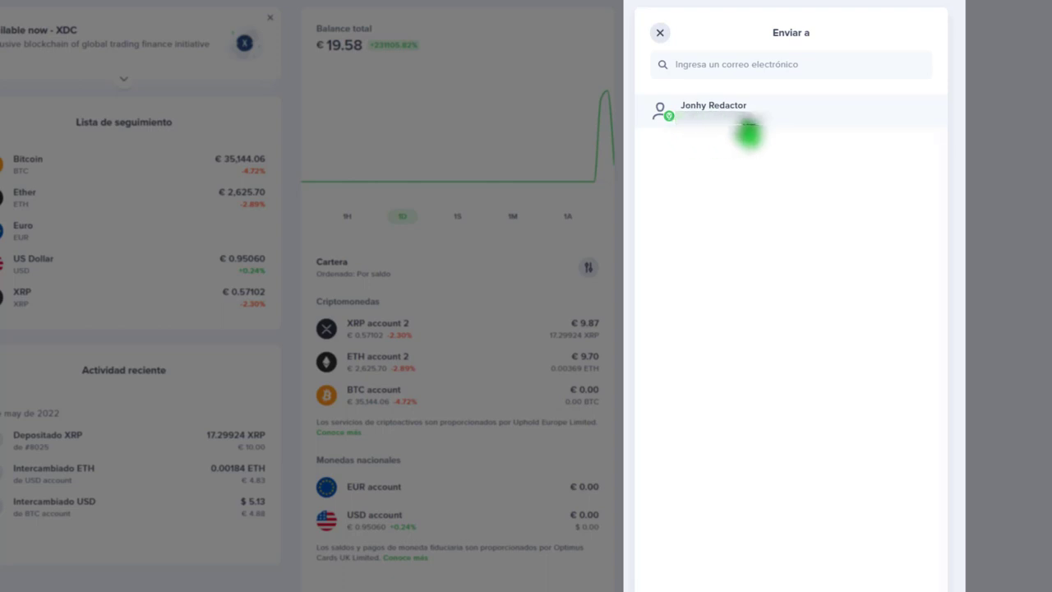
{"action": "left_click", "coordinate": [827, 188]}
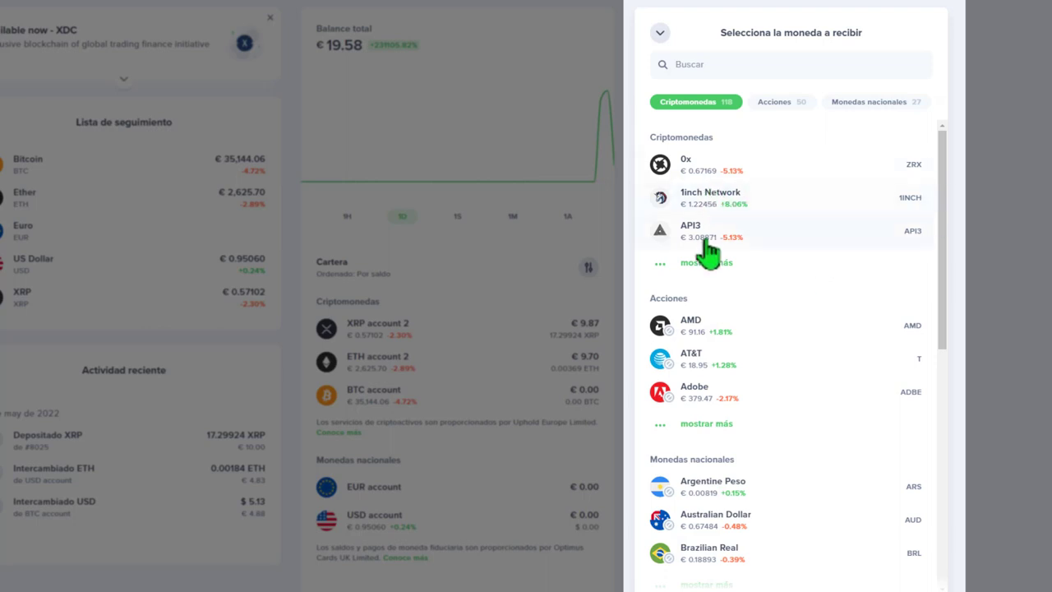
- Browse the receivable currency categories, search for "eth" and choose Ether as the currency the contact receives
{"action": "left_click", "coordinate": [878, 121]}
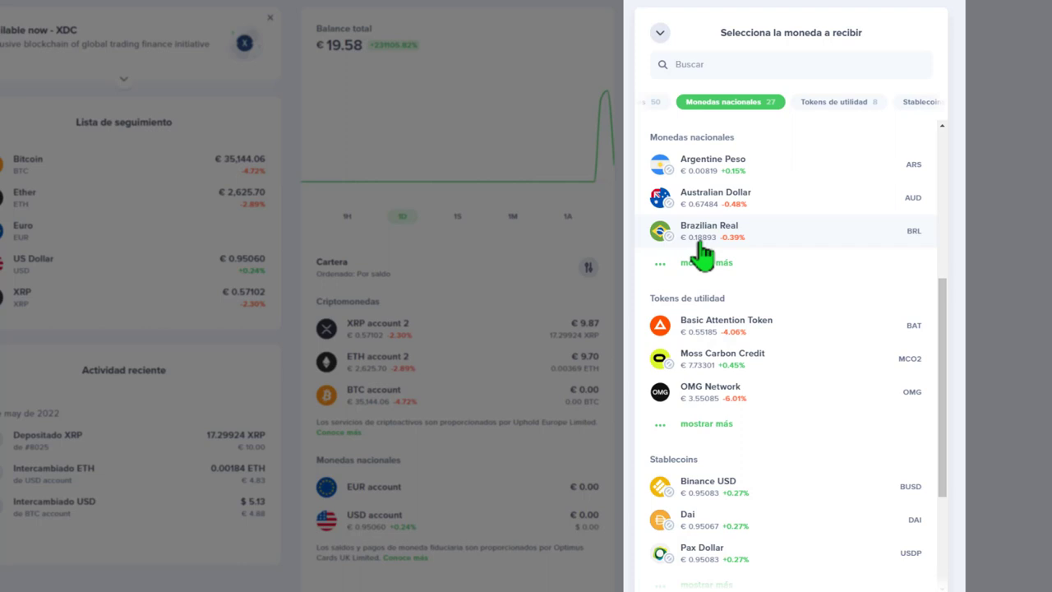
{"action": "left_click", "coordinate": [656, 104]}
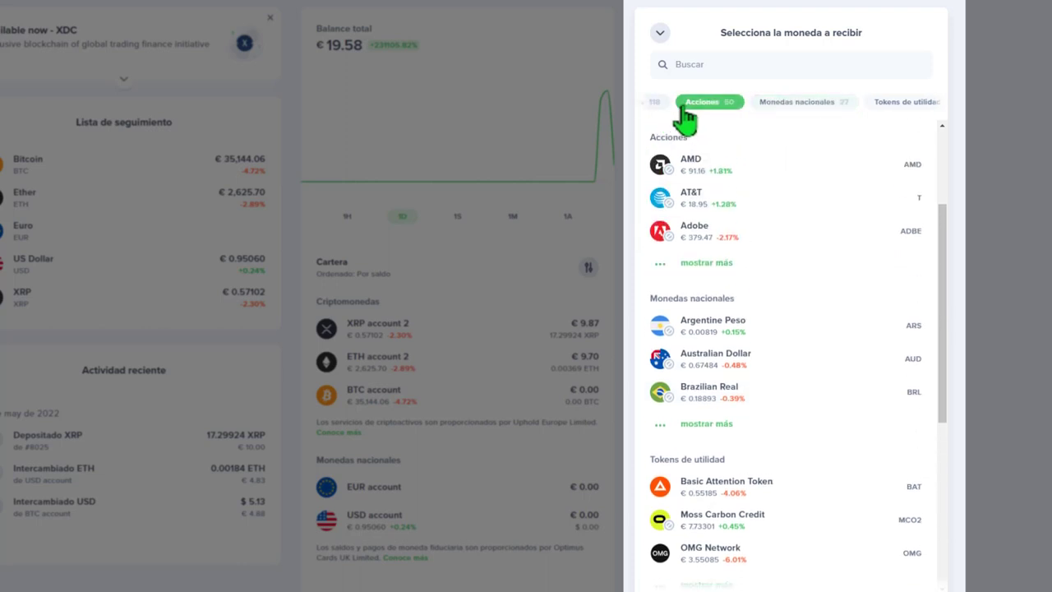
{"action": "left_click", "coordinate": [655, 106]}
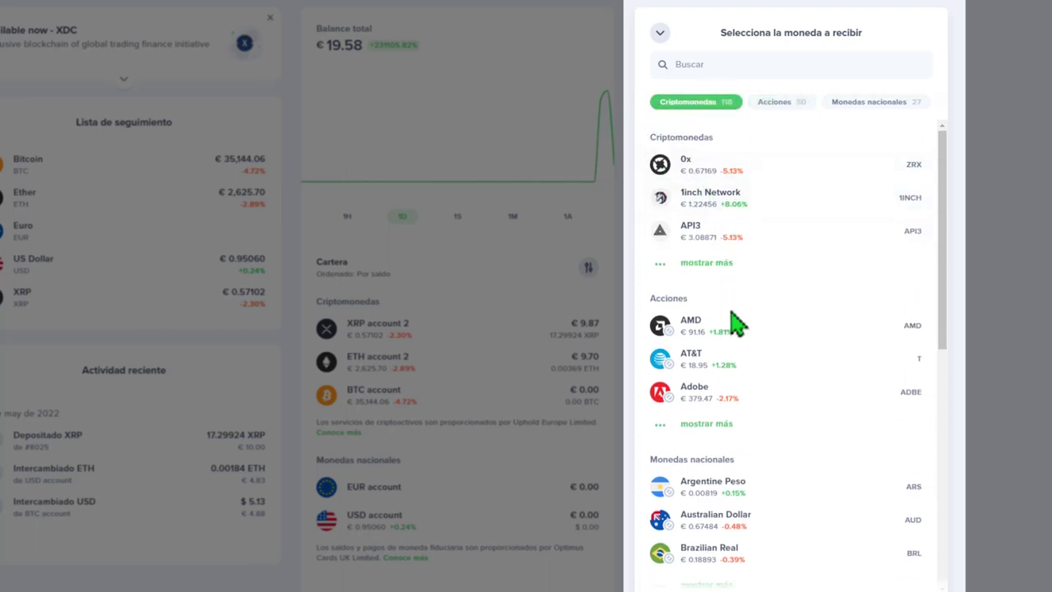
{"action": "scroll", "coordinate": [740, 321], "scroll_direction": "down", "scroll_amount": 1}
{"action": "scroll", "coordinate": [695, 312], "scroll_direction": "up", "scroll_amount": 1}
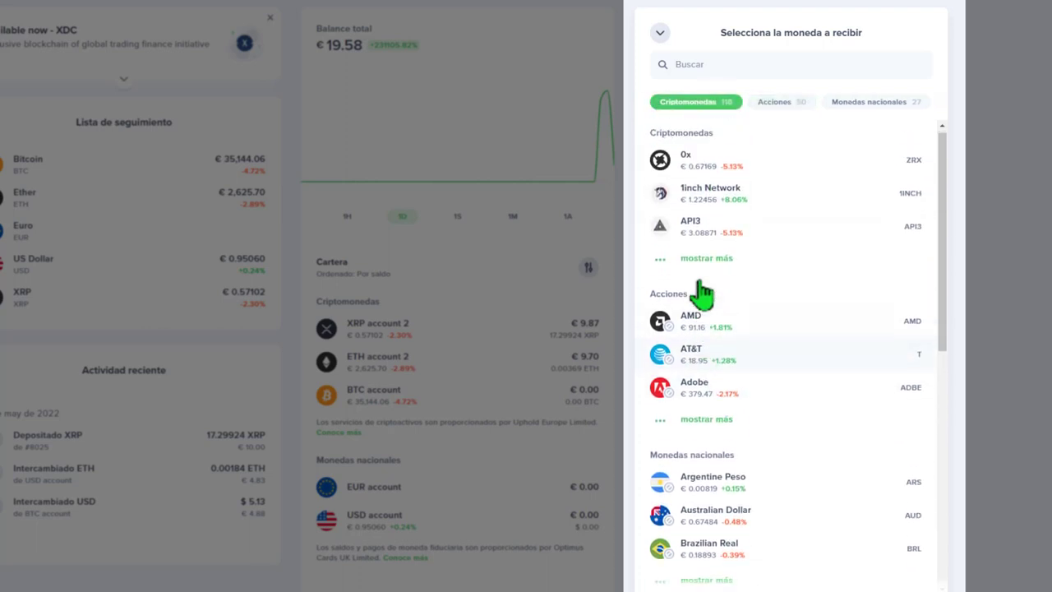
{"action": "left_click", "coordinate": [707, 267]}
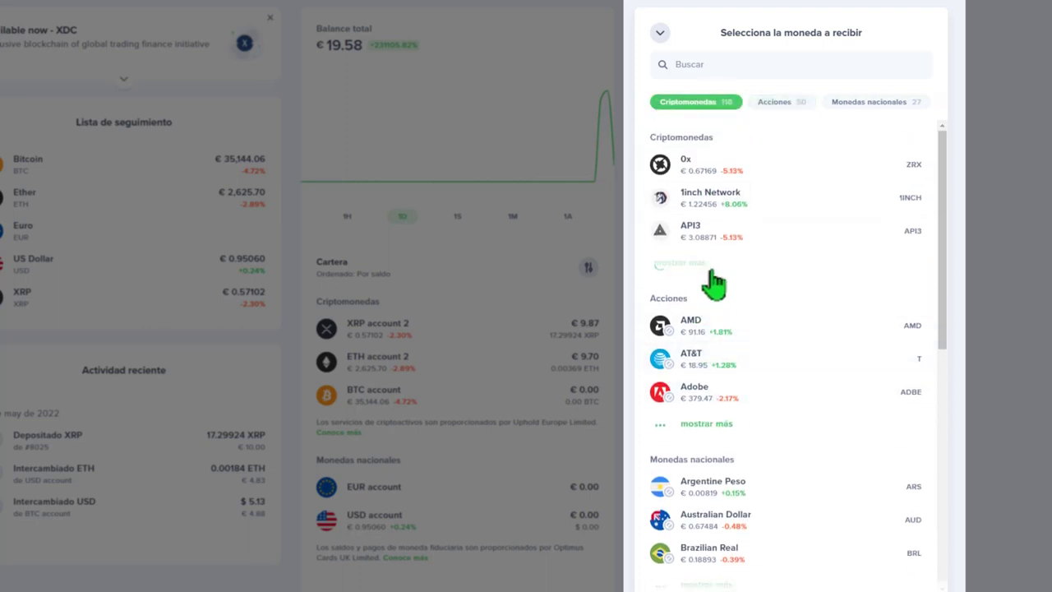
{"action": "left_click", "coordinate": [740, 66]}
{"action": "type", "text": "eth"}
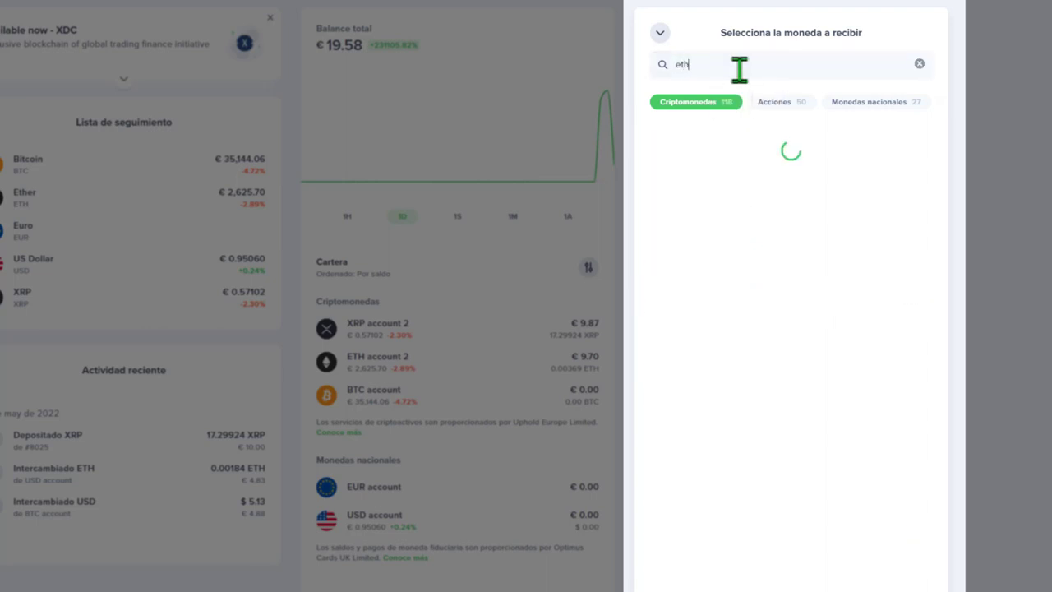
{"action": "left_click", "coordinate": [804, 173]}
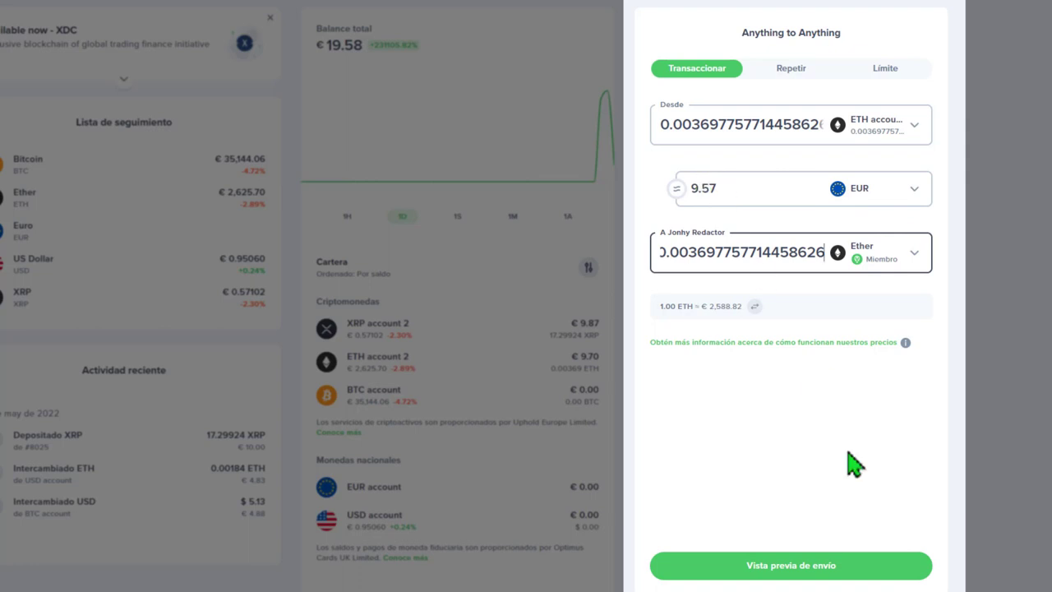
- Preview the Ether transfer, confirm the crypto risk disclosure and continue
{"action": "left_click", "coordinate": [812, 566]}
{"action": "left_click", "coordinate": [802, 485]}
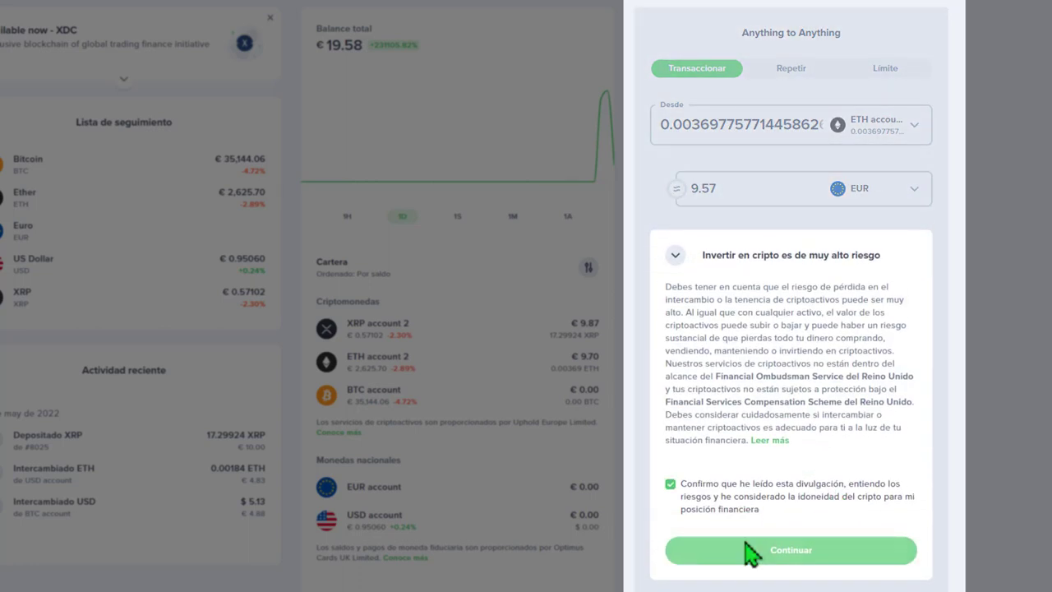
{"action": "left_click", "coordinate": [748, 551]}
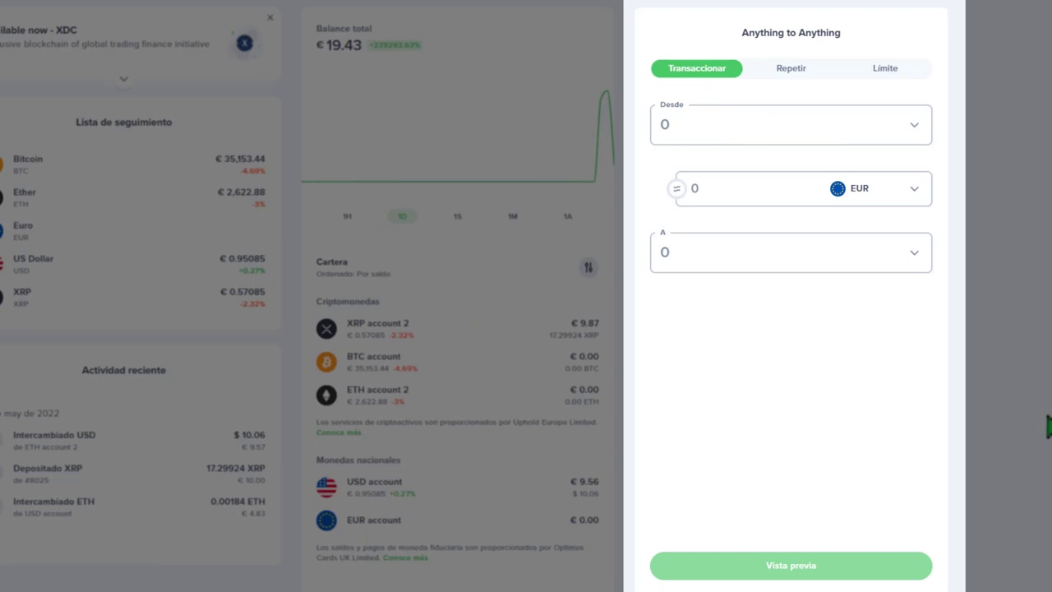
- Set the USD account as the source and use its full balance of 10.06
{"action": "left_click", "coordinate": [698, 140]}
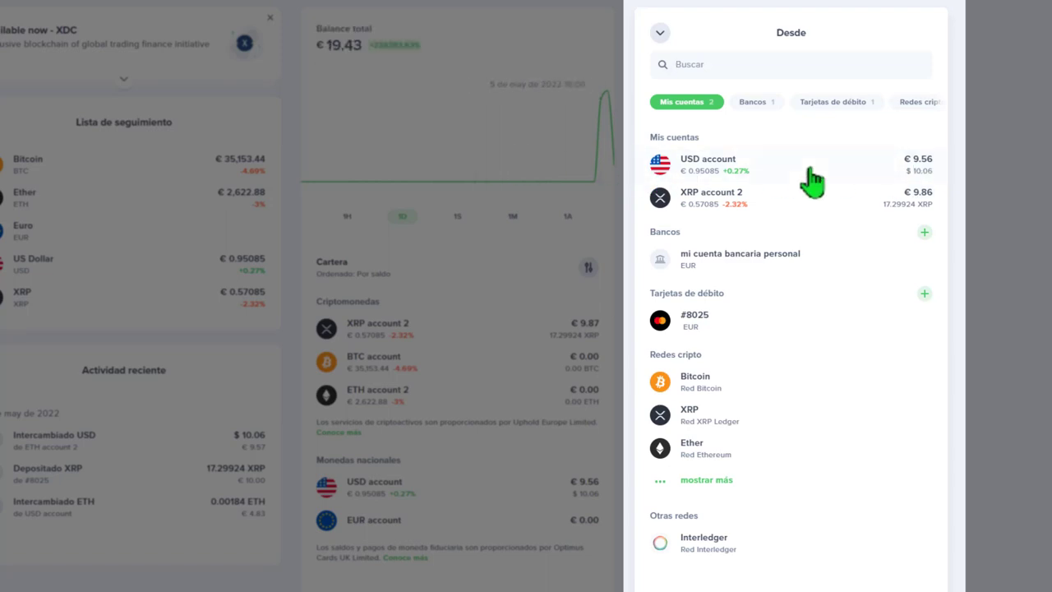
{"action": "left_click", "coordinate": [852, 179]}
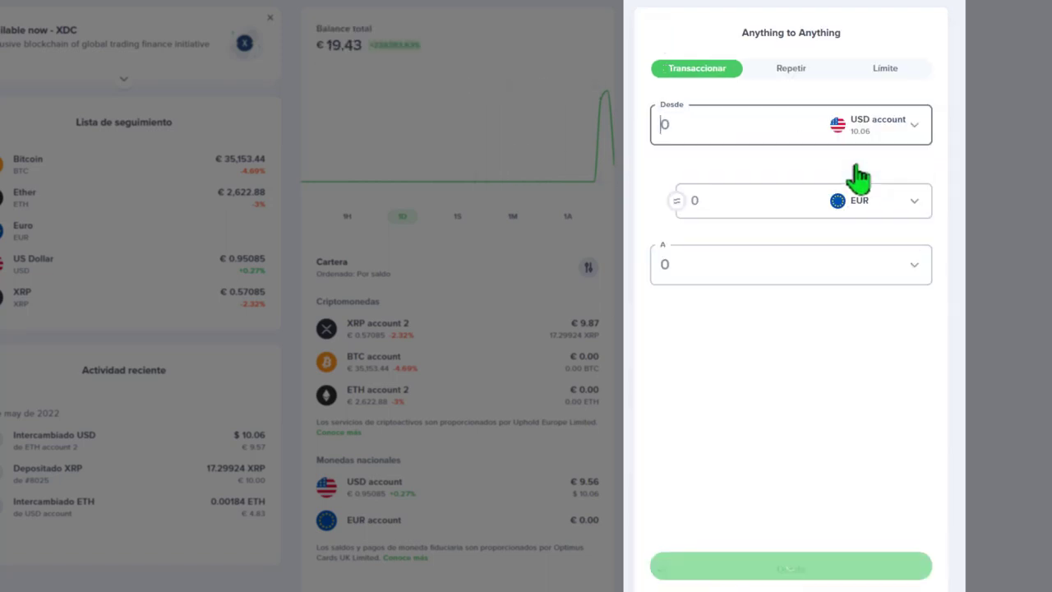
{"action": "left_click", "coordinate": [898, 162]}
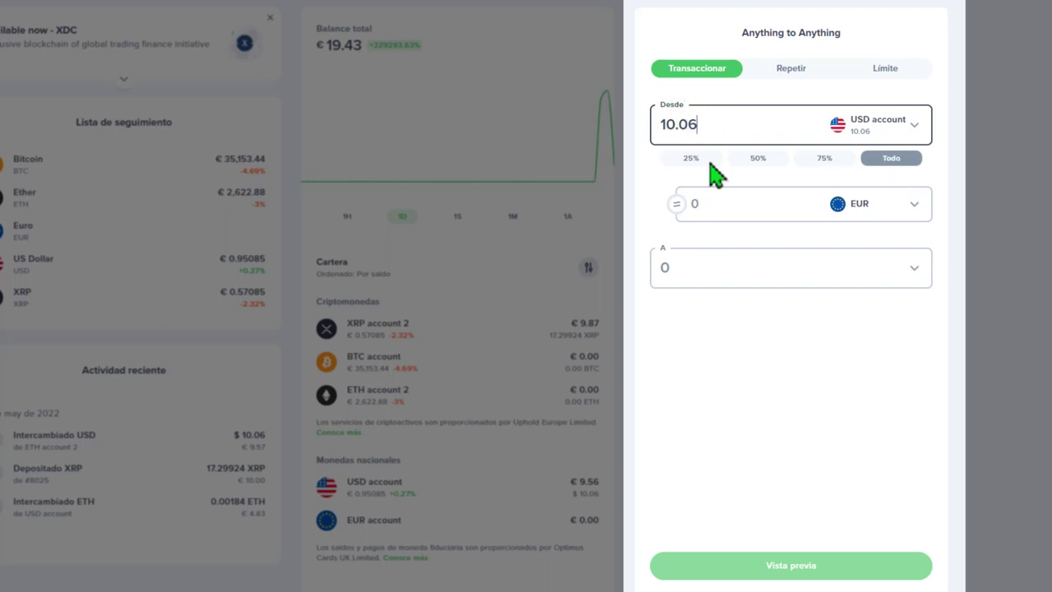
- Choose the saved contact from the contacts section as the recipient of the dollars
{"action": "left_click", "coordinate": [715, 280]}
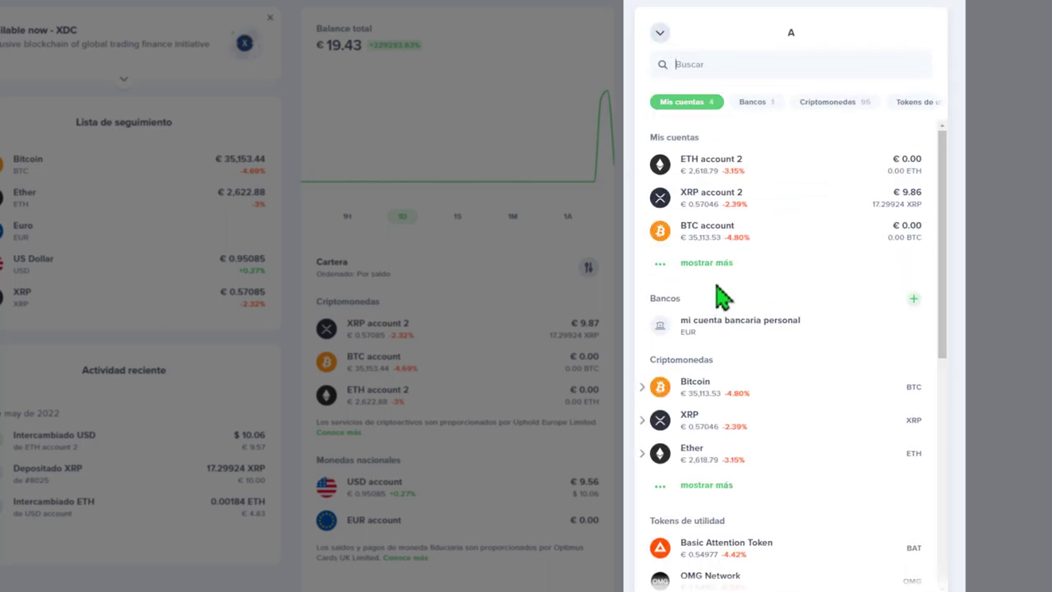
{"action": "scroll", "coordinate": [700, 301], "scroll_direction": "down", "scroll_amount": 2}
{"action": "scroll", "coordinate": [739, 301], "scroll_direction": "up", "scroll_amount": 2}
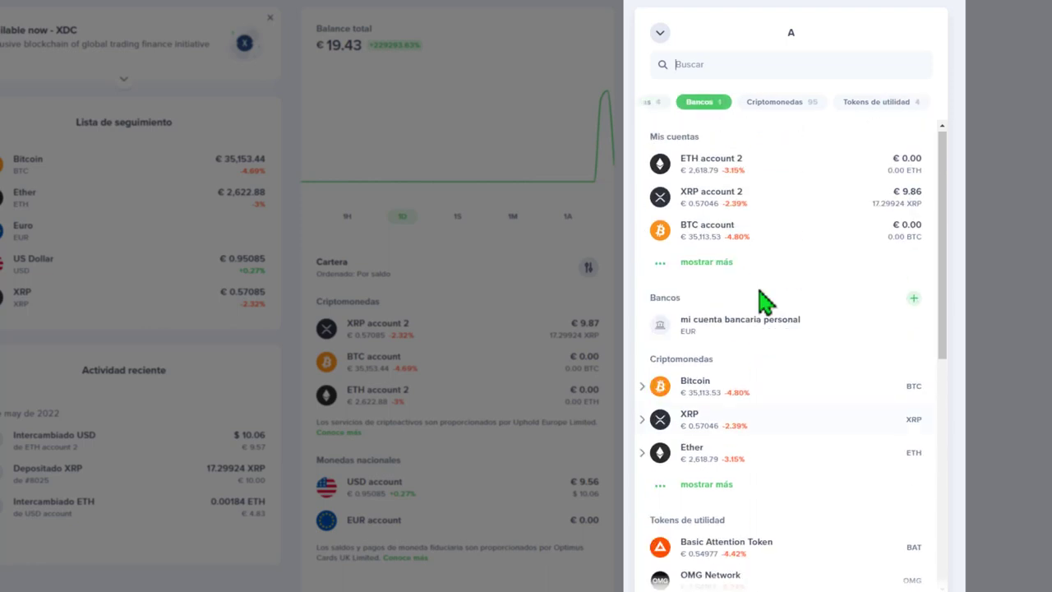
{"action": "scroll", "coordinate": [760, 303], "scroll_direction": "down", "scroll_amount": 5}
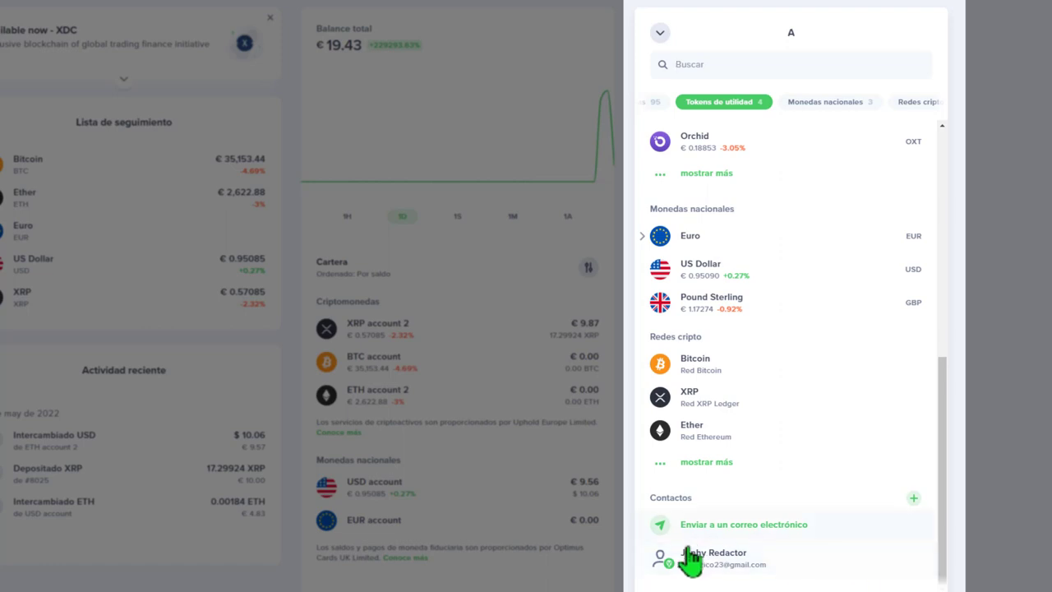
{"action": "left_click", "coordinate": [849, 566]}
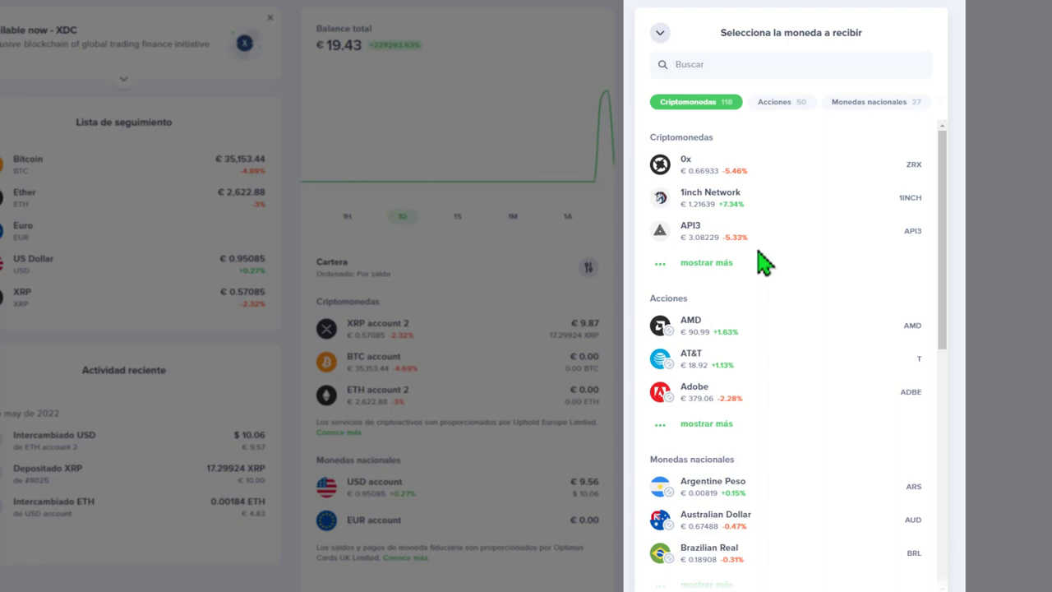
- Search the receivable currencies for "usd" and choose US Dollar for the contact
{"action": "left_click", "coordinate": [814, 72]}
{"action": "type", "text": "usdt"}
{"action": "key", "text": "BackSpace"}
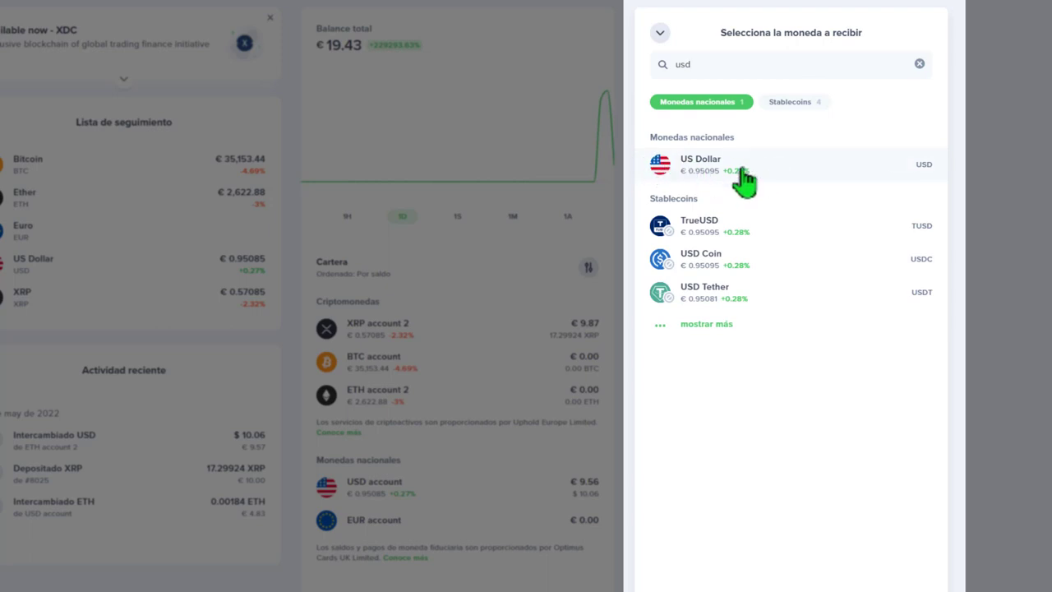
{"action": "left_click", "coordinate": [791, 183]}
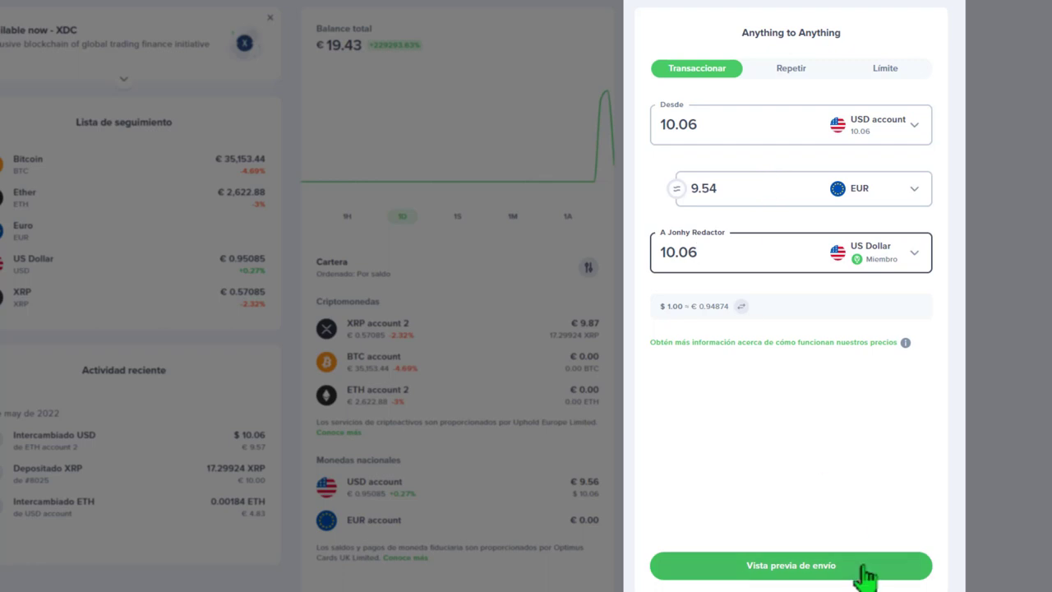
- Change the destination of the transaction to the BTC account
{"action": "left_click", "coordinate": [888, 256]}
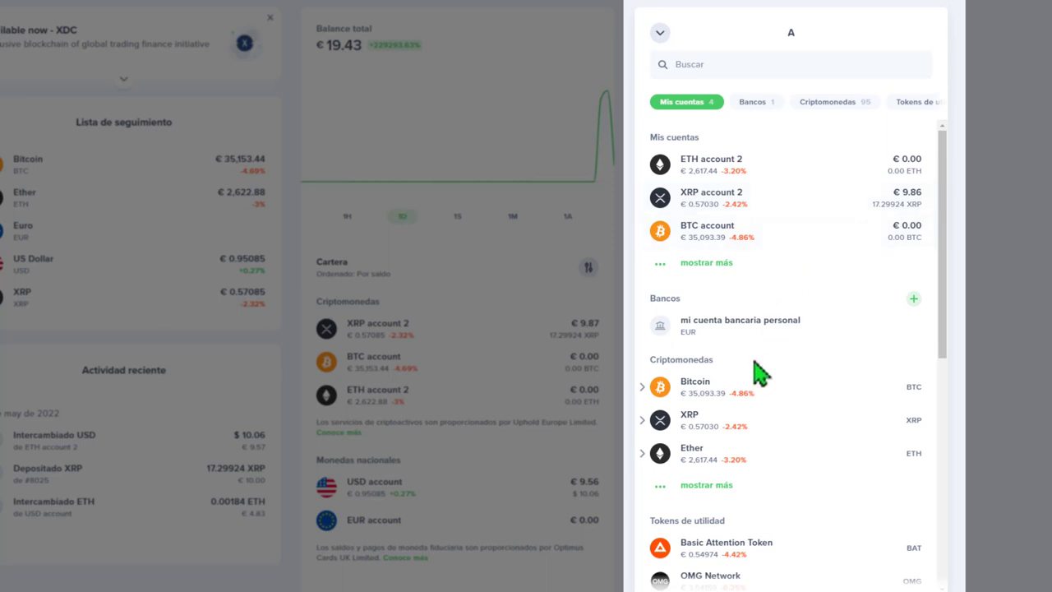
{"action": "left_click", "coordinate": [828, 399]}
{"action": "left_click", "coordinate": [839, 436]}
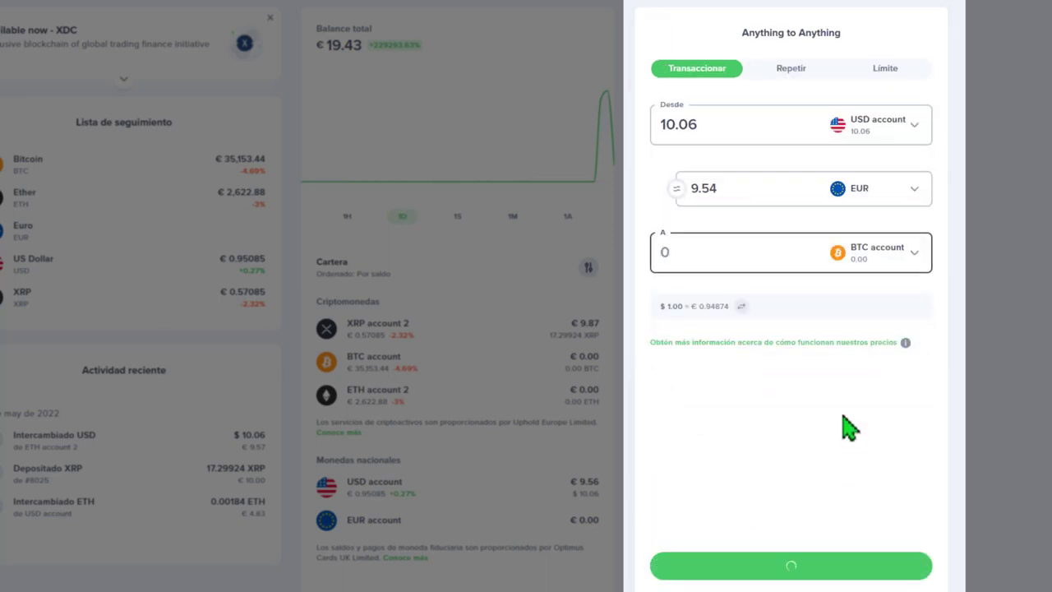
- Set the saved contact as the recipient, search for "btc" and choose Bitcoin as the currency to receive
{"action": "left_click", "coordinate": [870, 264]}
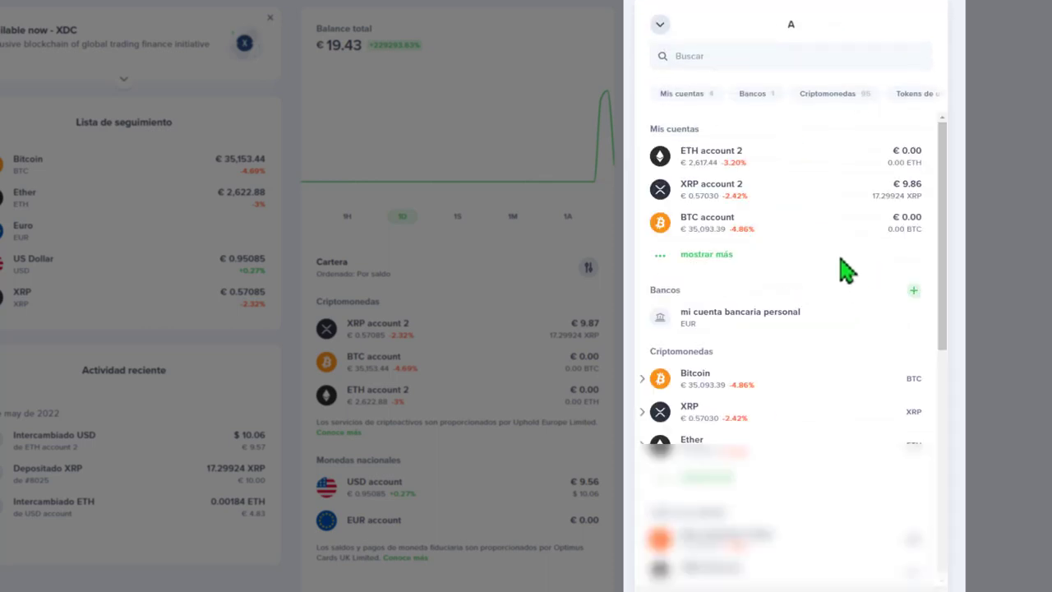
{"action": "scroll", "coordinate": [847, 271], "scroll_direction": "down", "scroll_amount": 10}
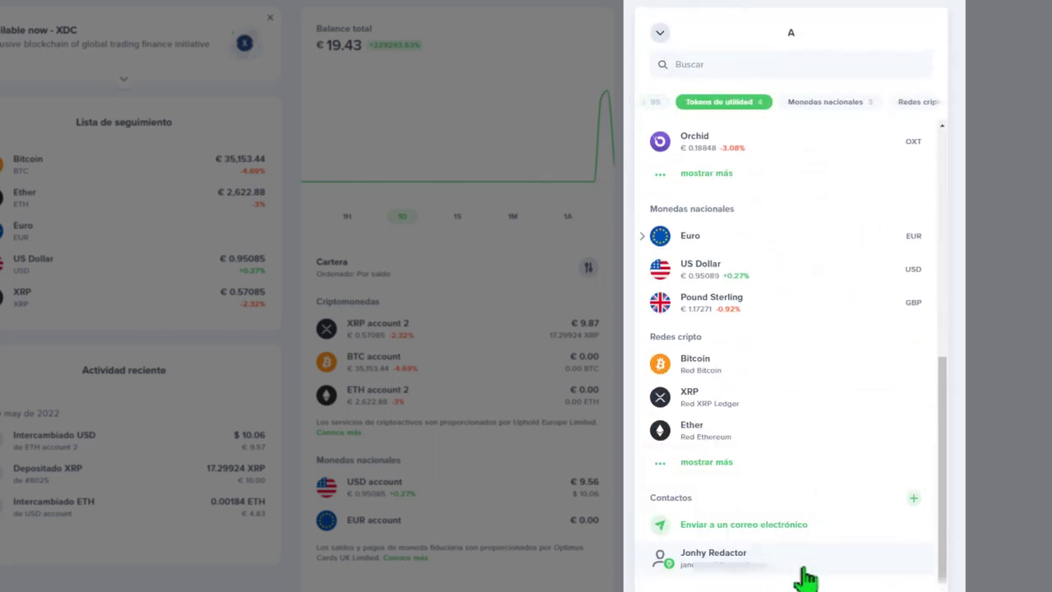
{"action": "left_click", "coordinate": [798, 569]}
{"action": "left_click", "coordinate": [764, 64]}
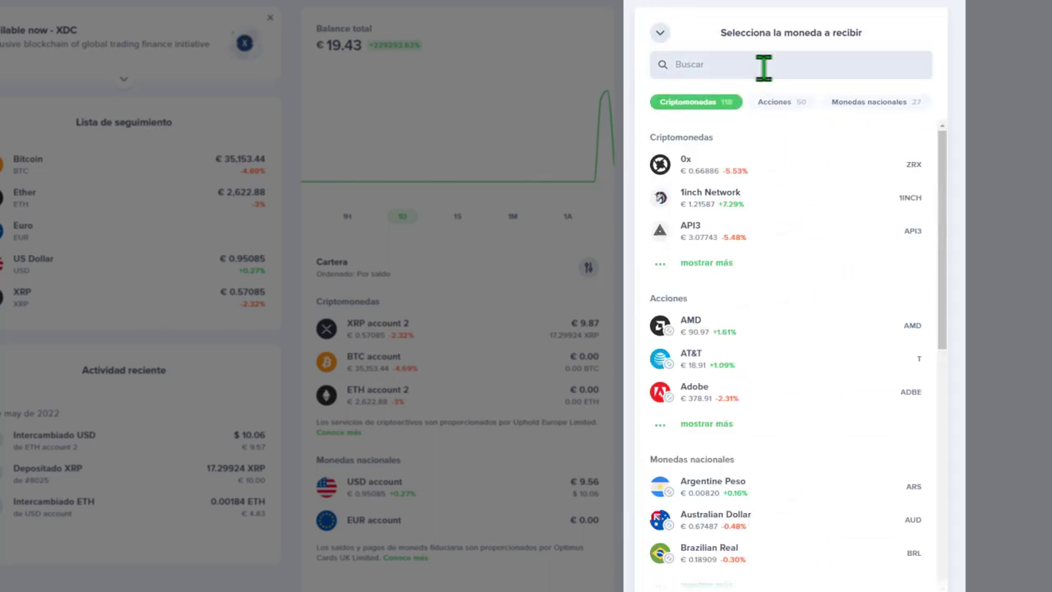
{"action": "type", "text": "btc"}
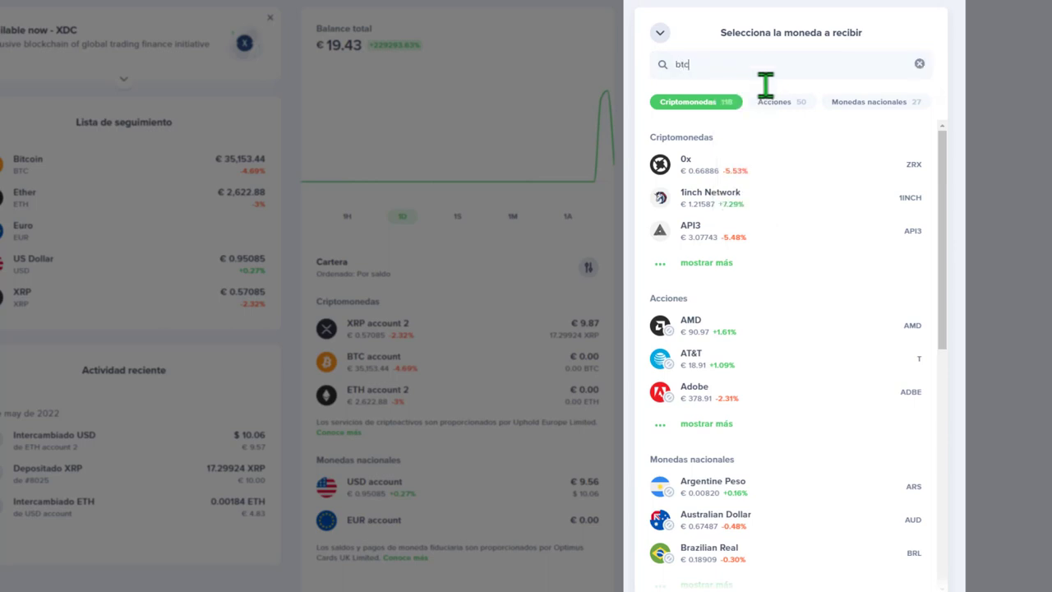
{"action": "left_click", "coordinate": [799, 181]}
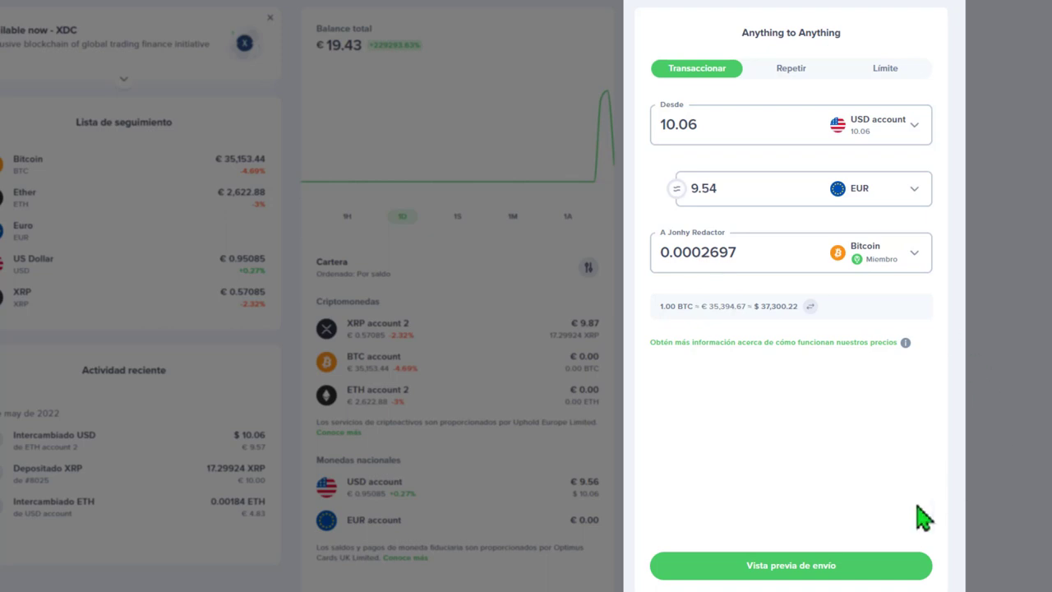
- Preview the transfer to the contact in Bitcoin, accept the crypto risk disclosure and confirm the exchange
{"action": "left_click", "coordinate": [878, 567]}
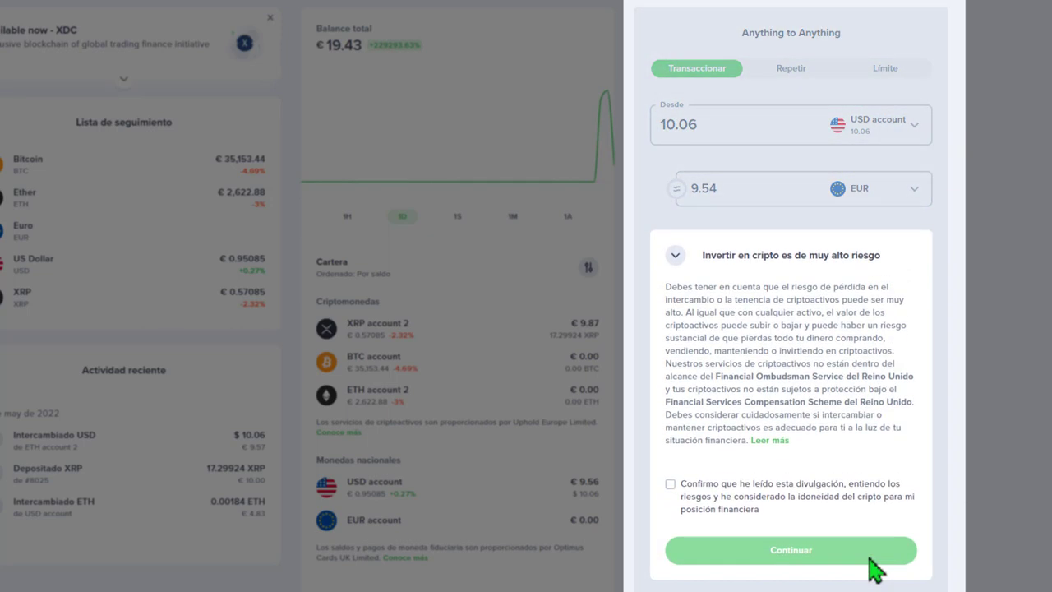
{"action": "left_click", "coordinate": [832, 500]}
{"action": "left_click", "coordinate": [832, 555]}
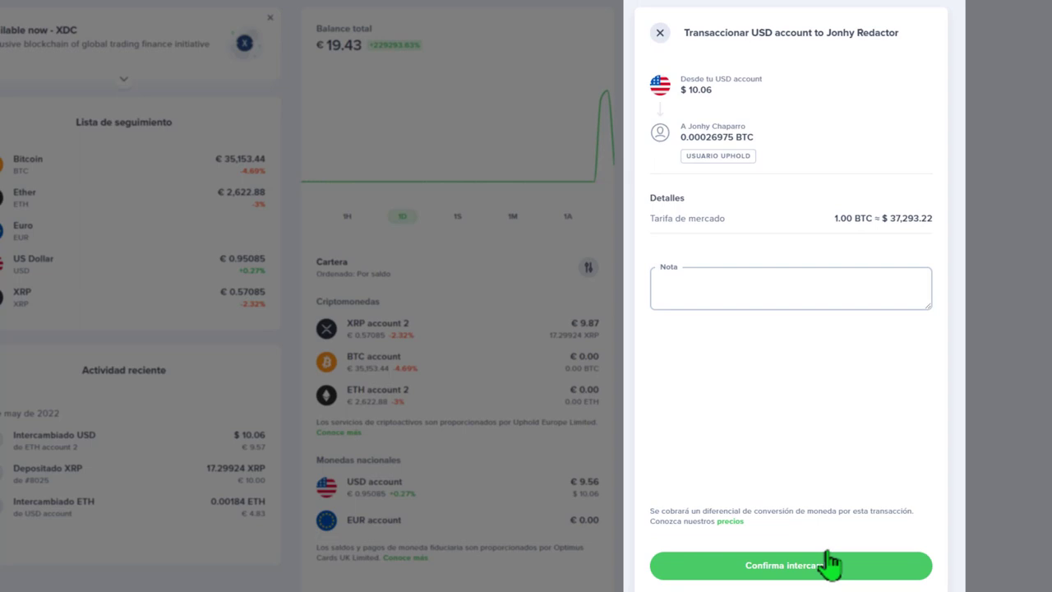
{"action": "left_click", "coordinate": [832, 566]}
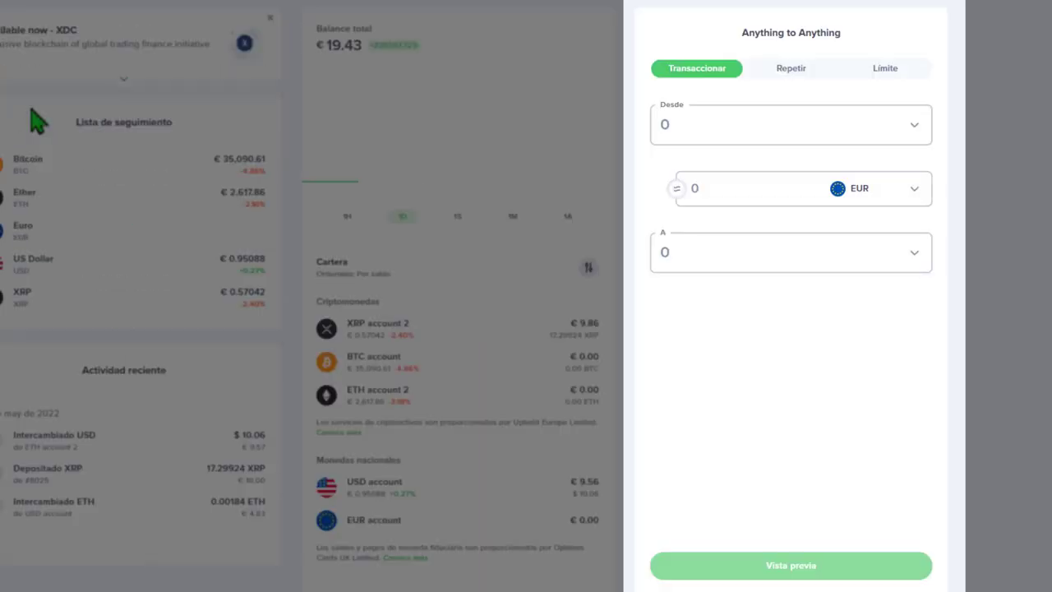